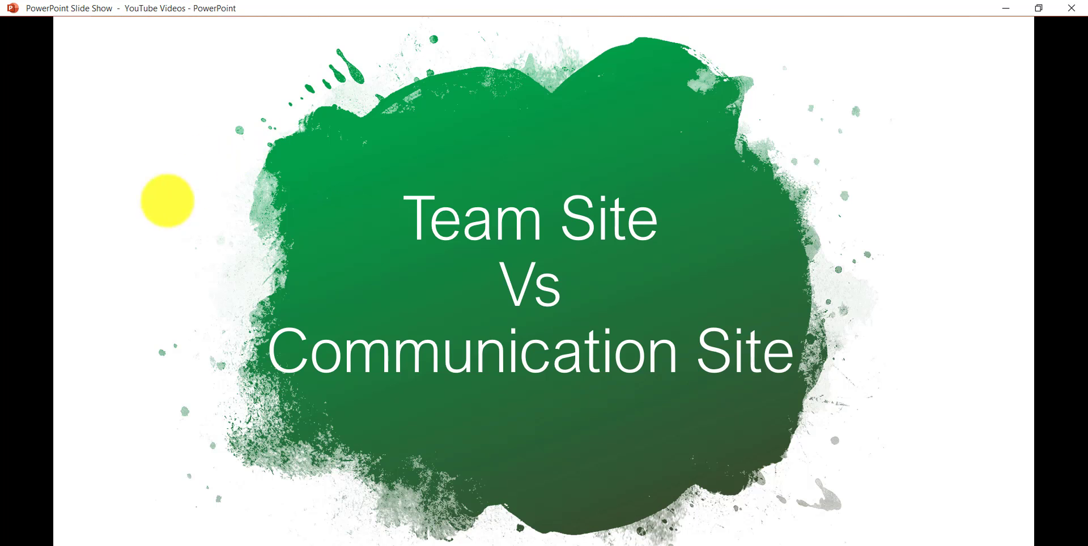
left_click(334, 297)
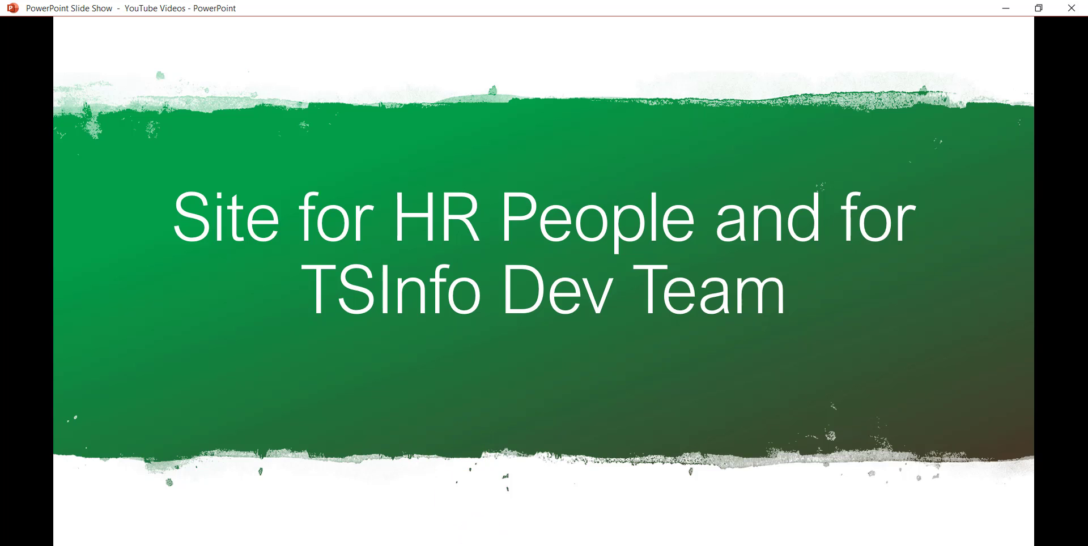
mouse_move(539, 542)
left_click(541, 524)
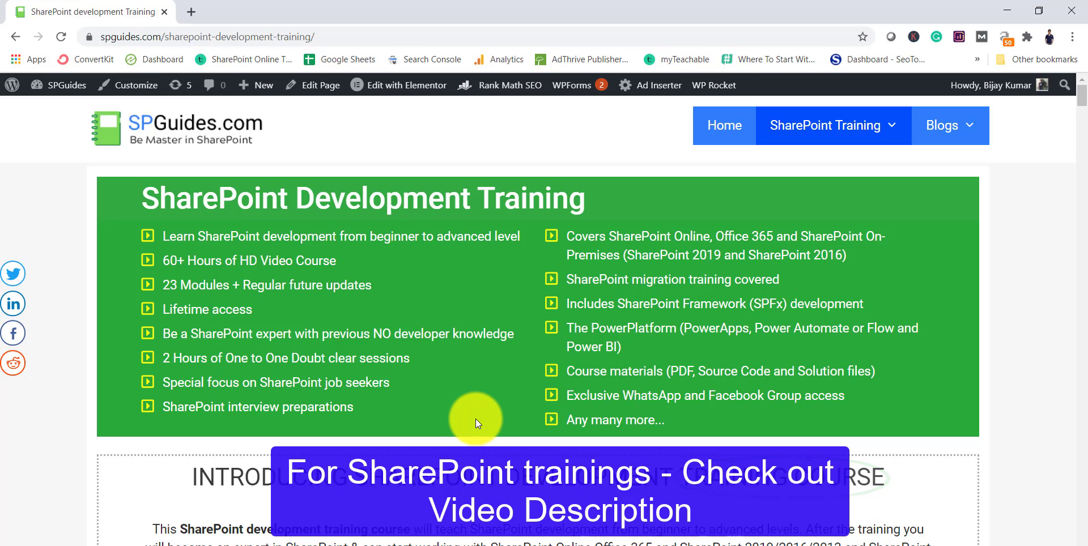
Look through the SharePoint Development Training page down to the Module-4 topics
scroll(494, 383, "down", 1)
scroll(495, 383, "down", 20)
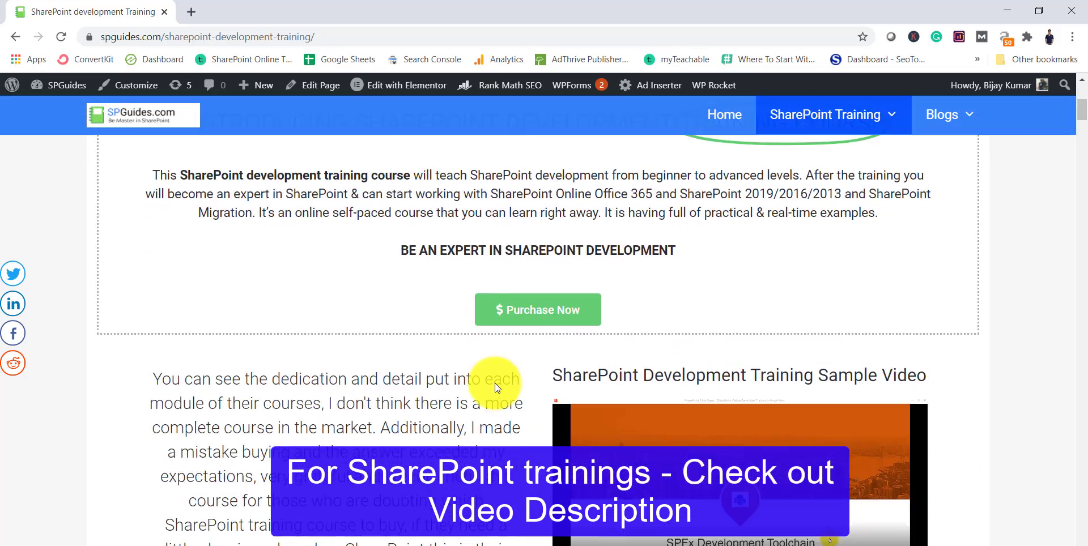
scroll(495, 383, "down", 15)
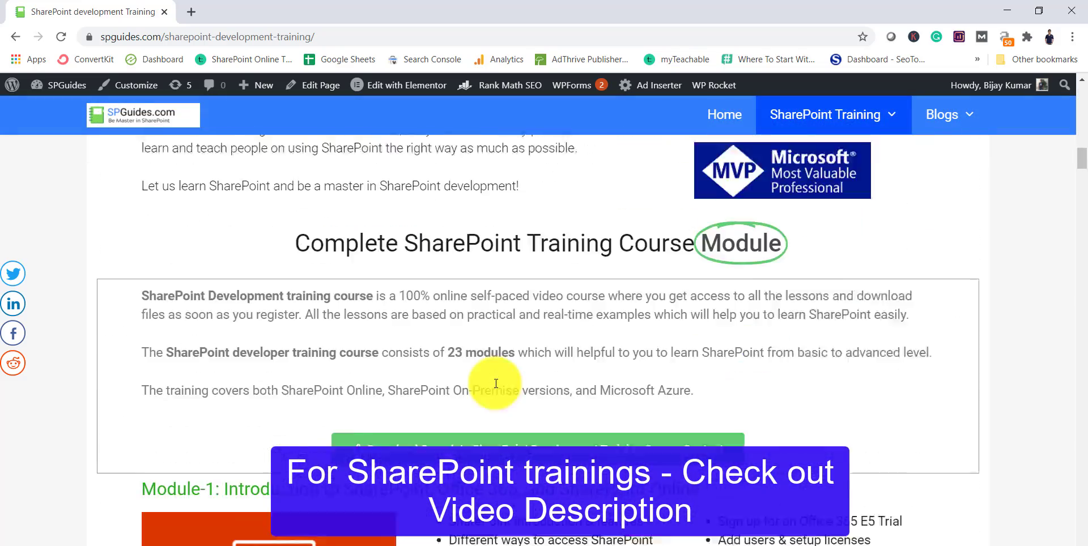
scroll(495, 383, "down", 2)
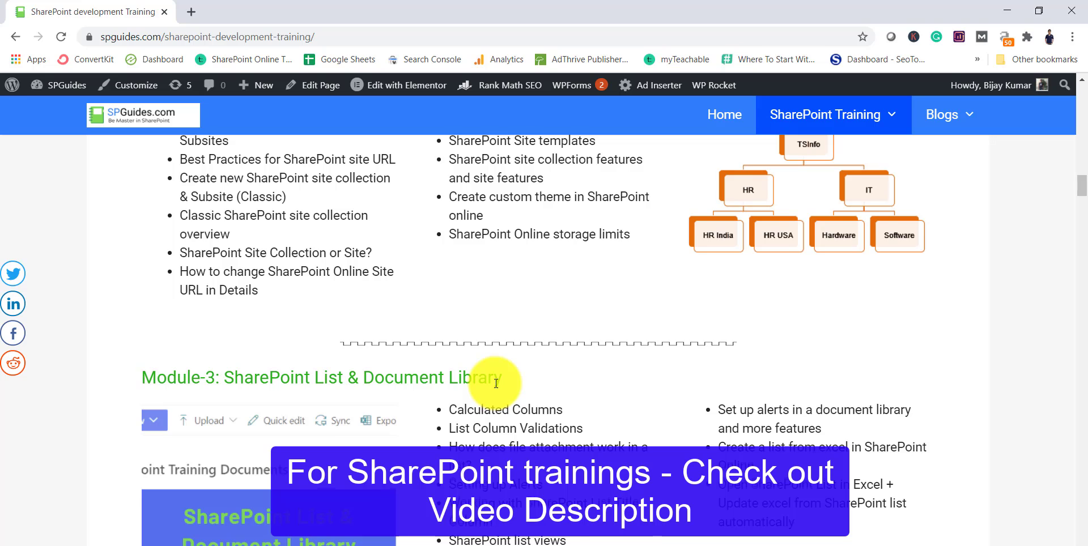
scroll(495, 383, "down", 9)
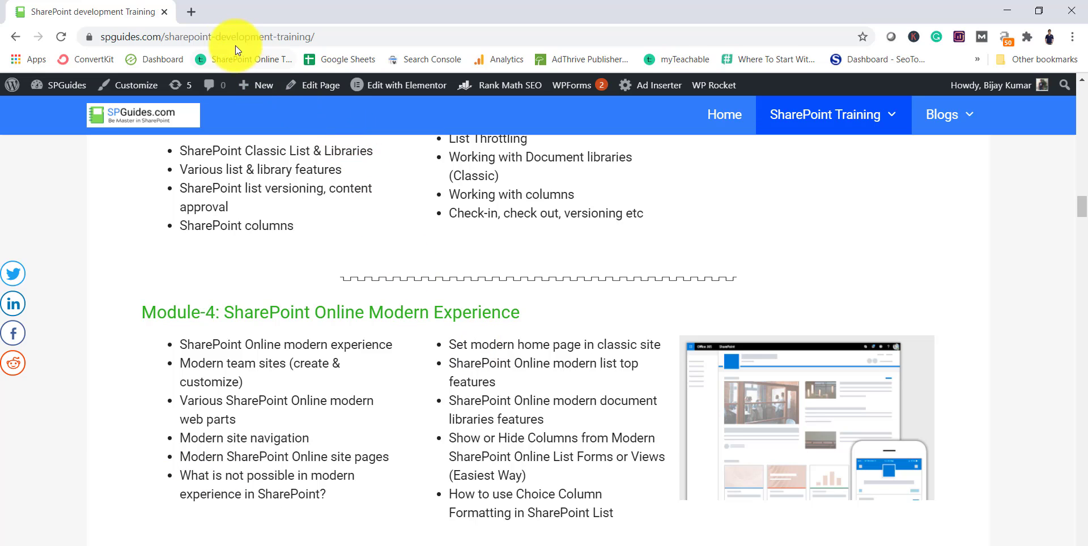
Open the Microsoft 365 admin center at admin.microsoft.com in a new browser tab
left_click(190, 12)
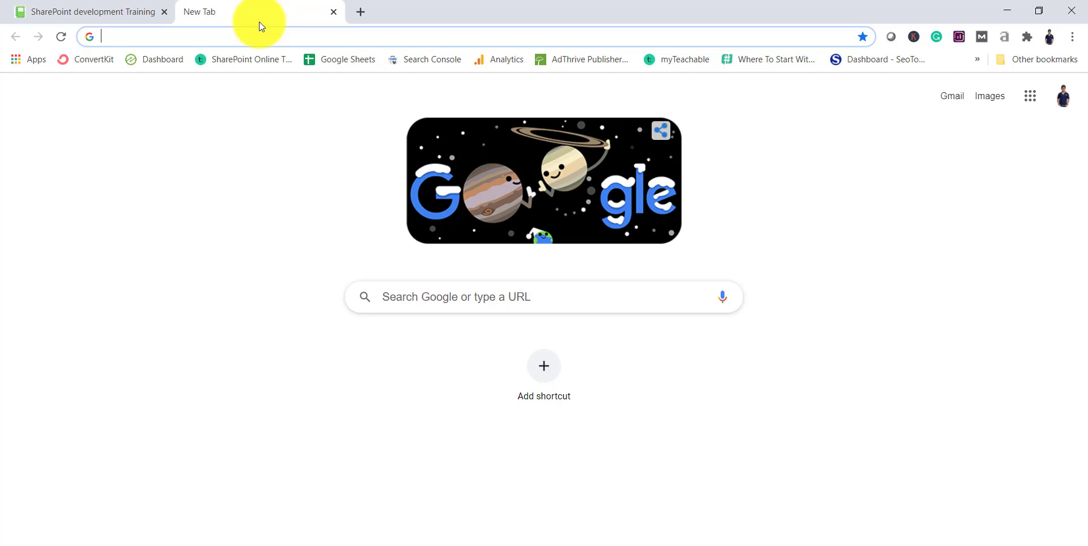
type("admin.microsoft.com")
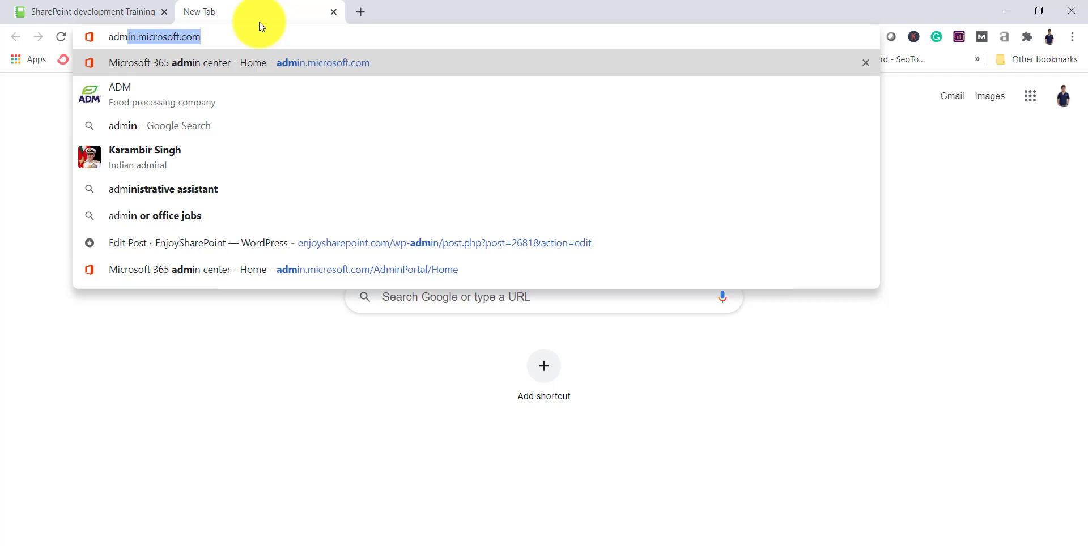
key("Return")
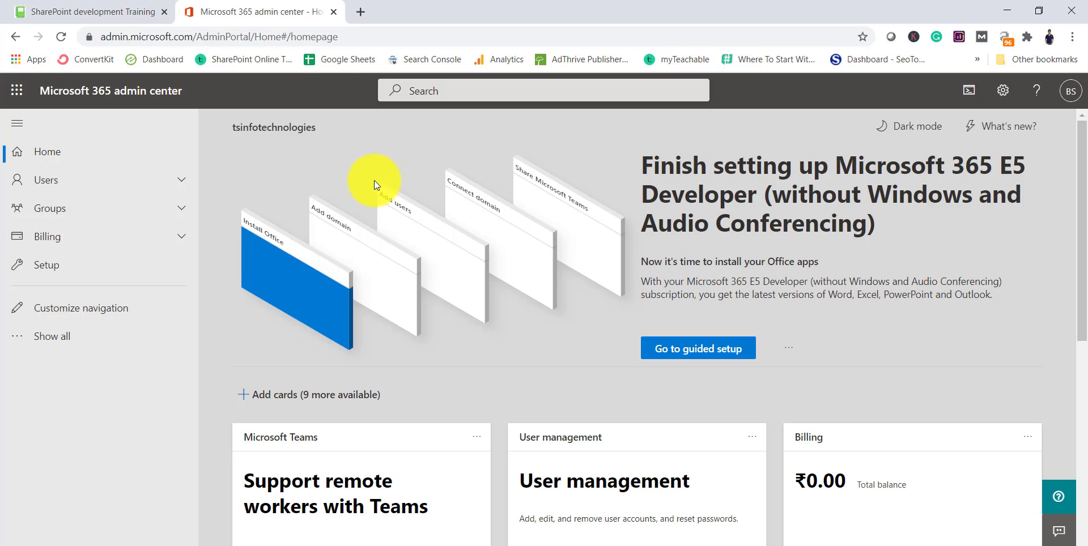
Expand the full admin navigation and open the SharePoint admin center
left_click(52, 336)
scroll(114, 317, "down", 3)
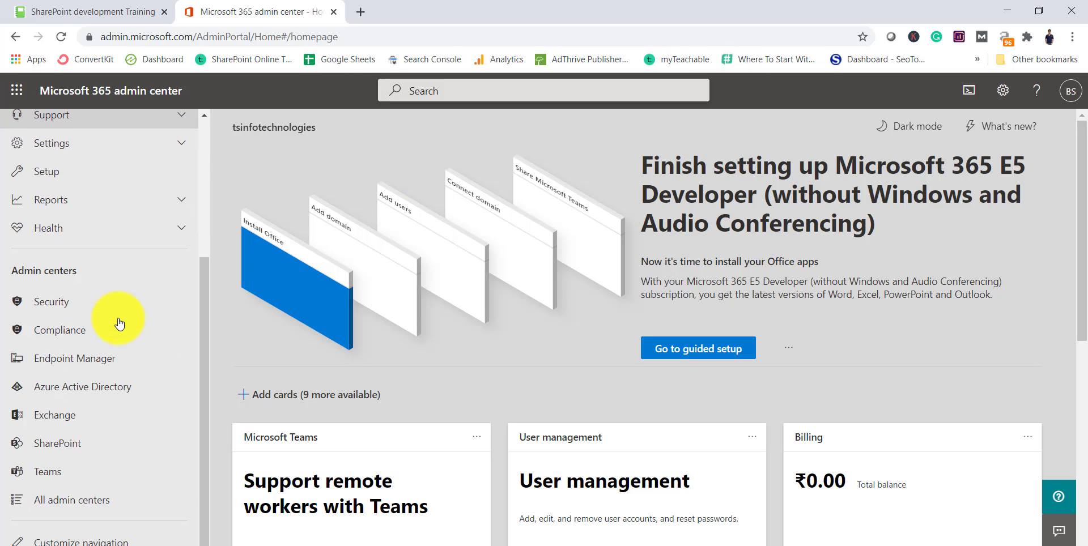
left_click(55, 444)
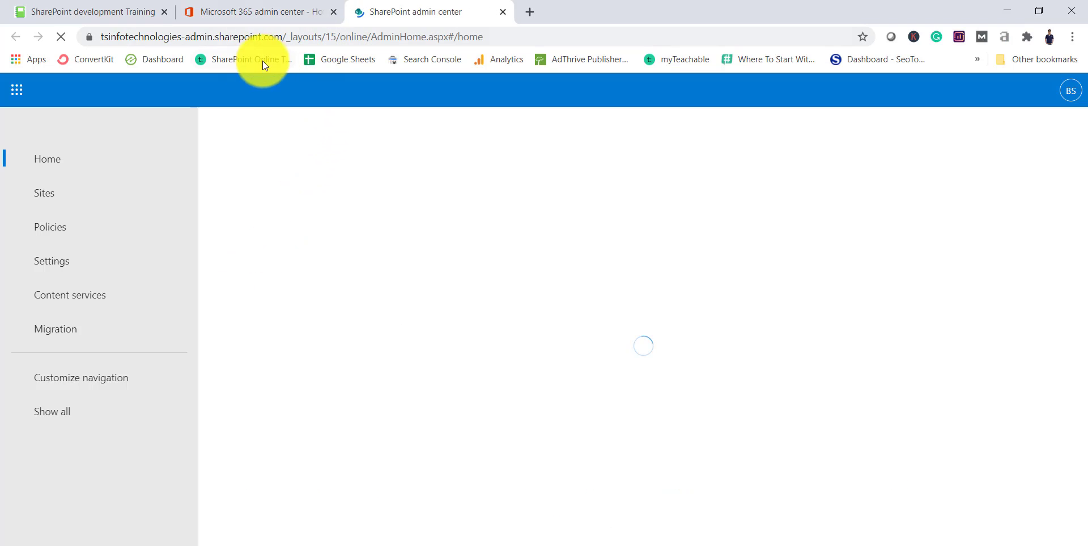
left_click(137, 36)
left_click(137, 36)
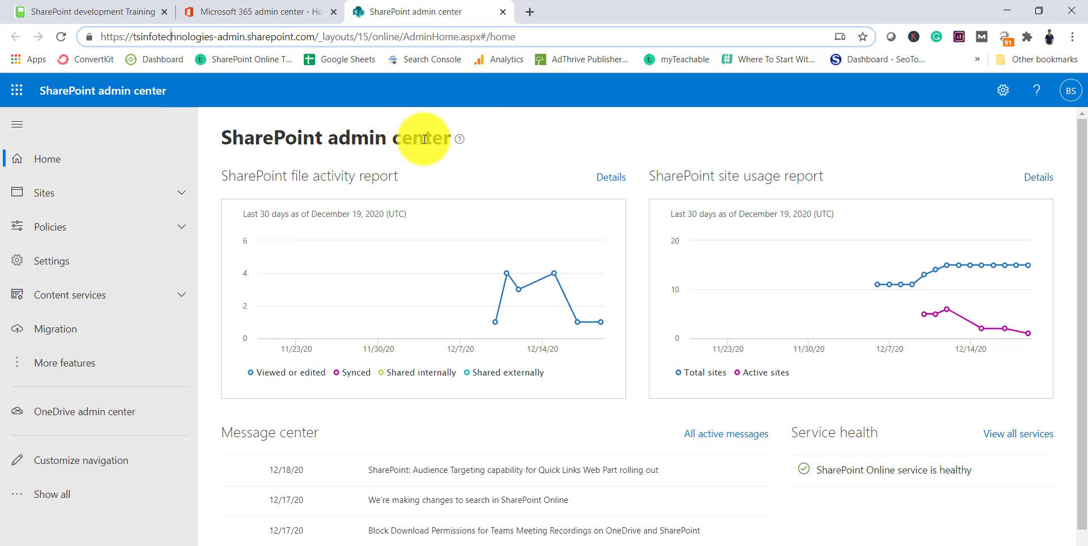
mouse_move(416, 335)
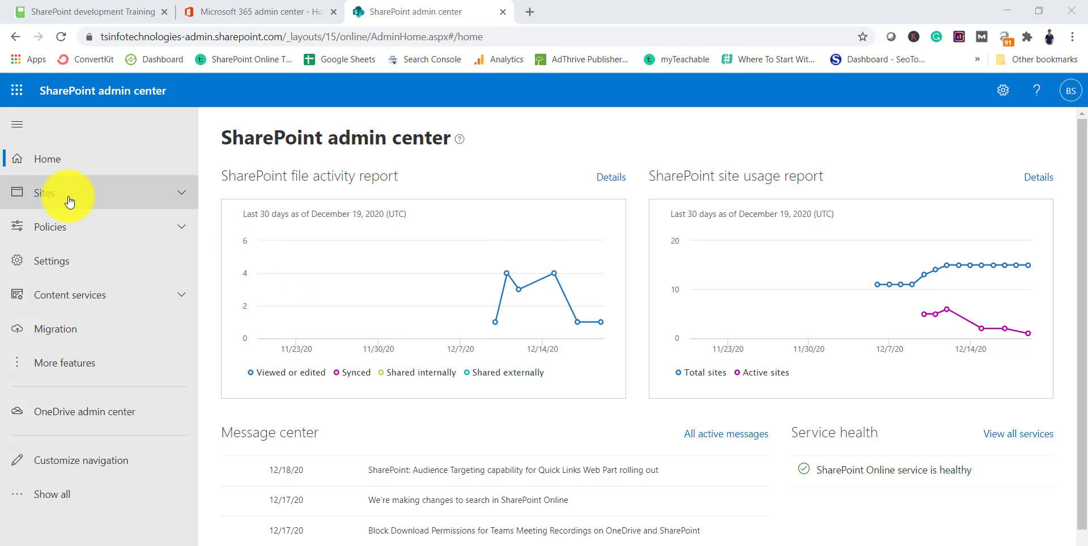
Open the list of active sites and start creating a new site of the Communication site type
left_click(173, 198)
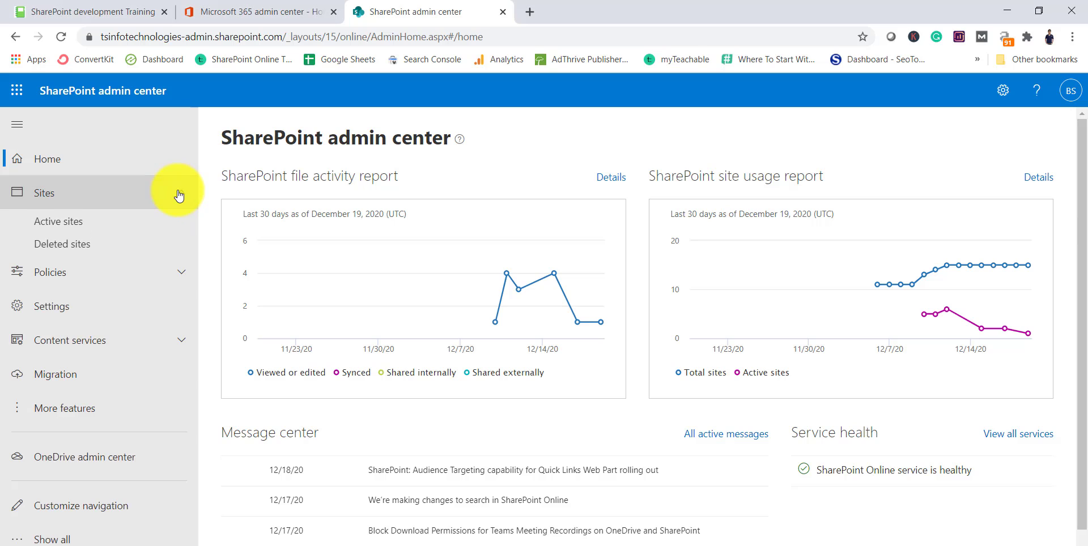
left_click(82, 225)
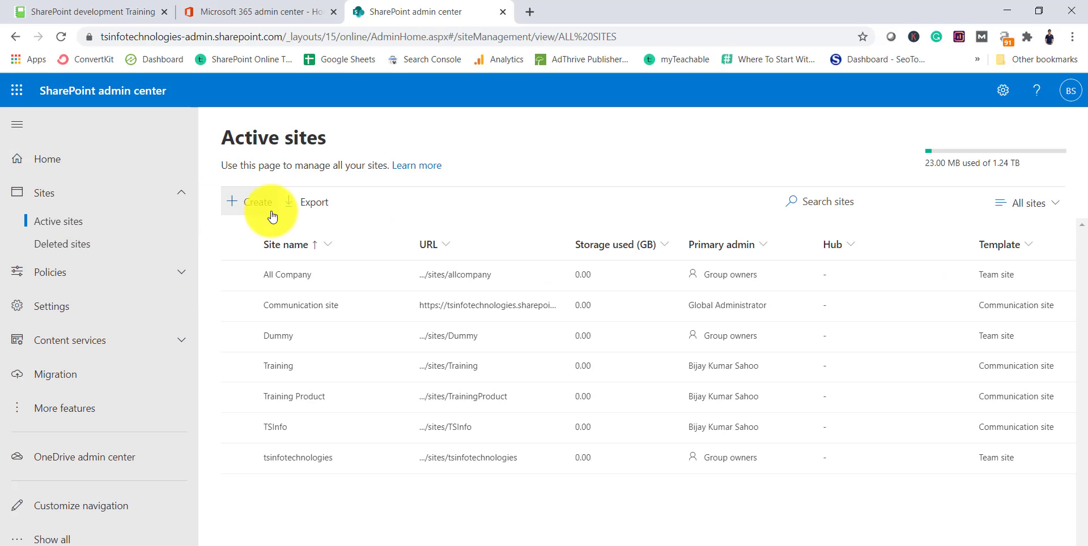
left_click(247, 210)
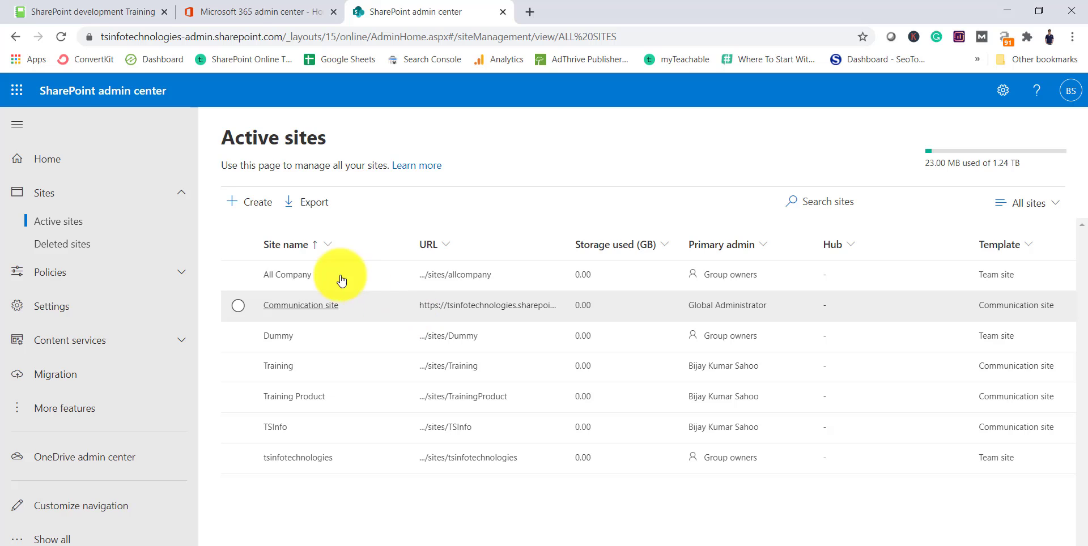
left_click(252, 213)
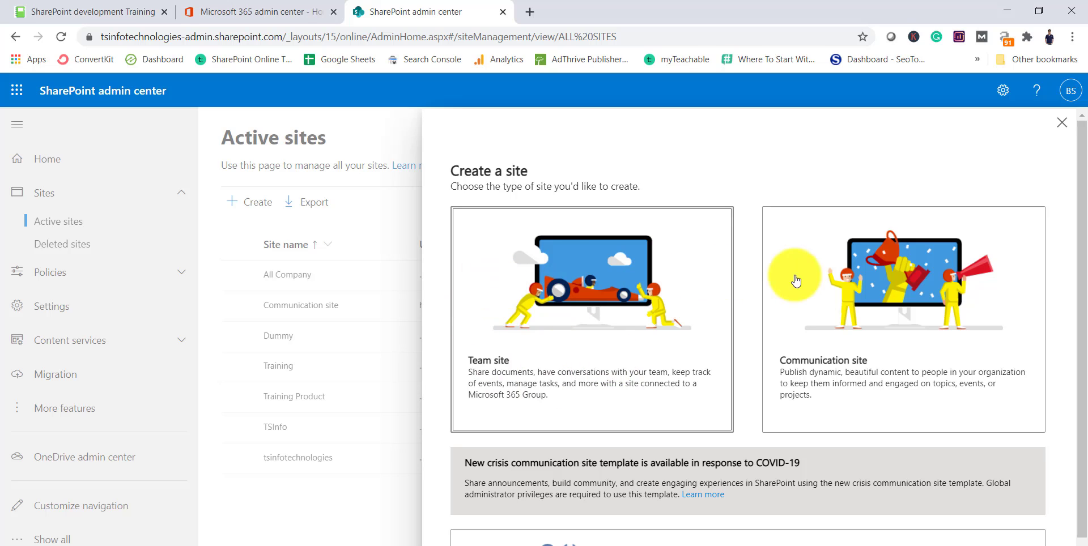
scroll(843, 305, "down", 1)
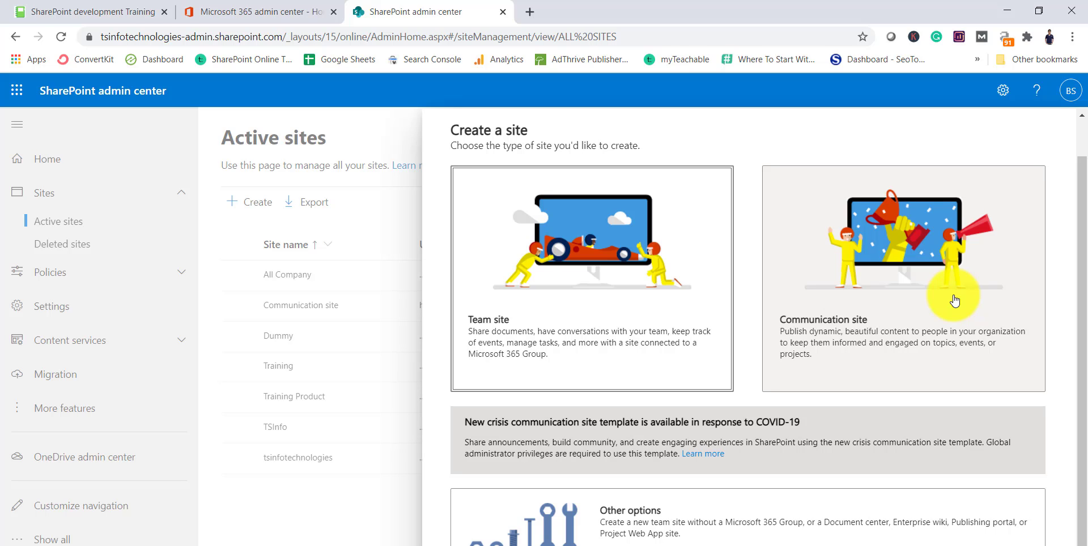
left_click(891, 283)
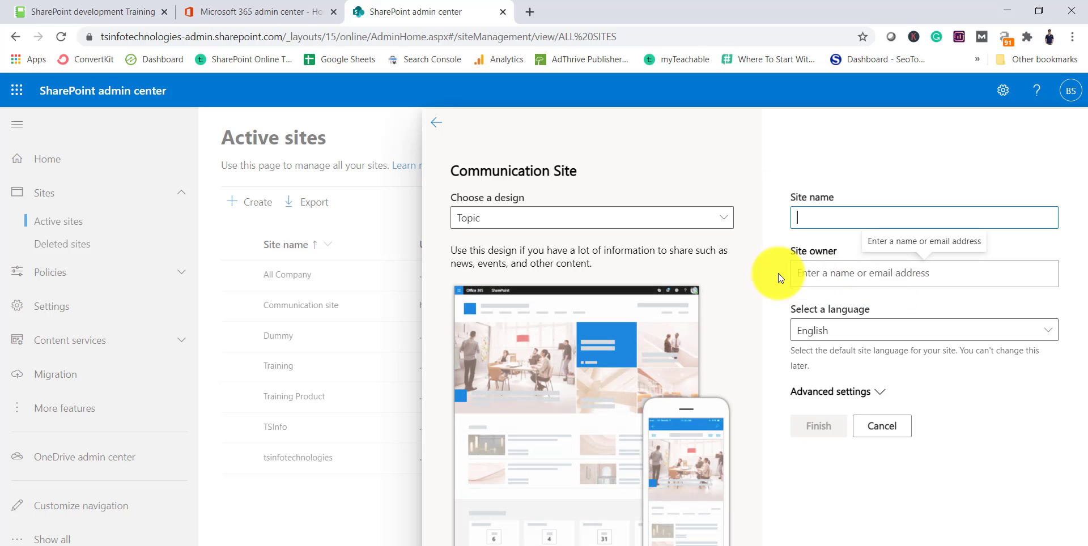
Keep the Topic design, name the communication site HR, and assign the administrator's account as site owner
left_click(595, 222)
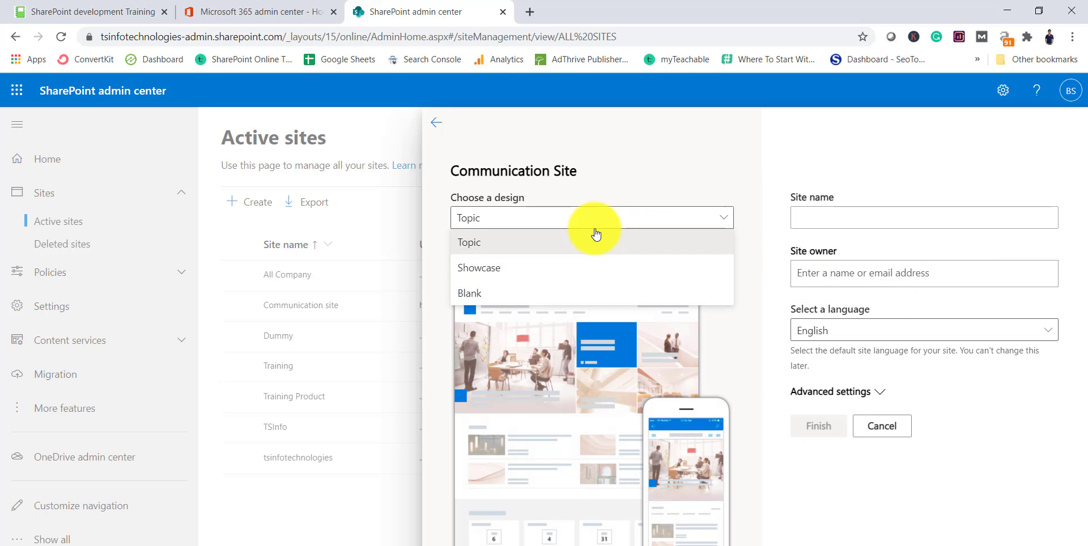
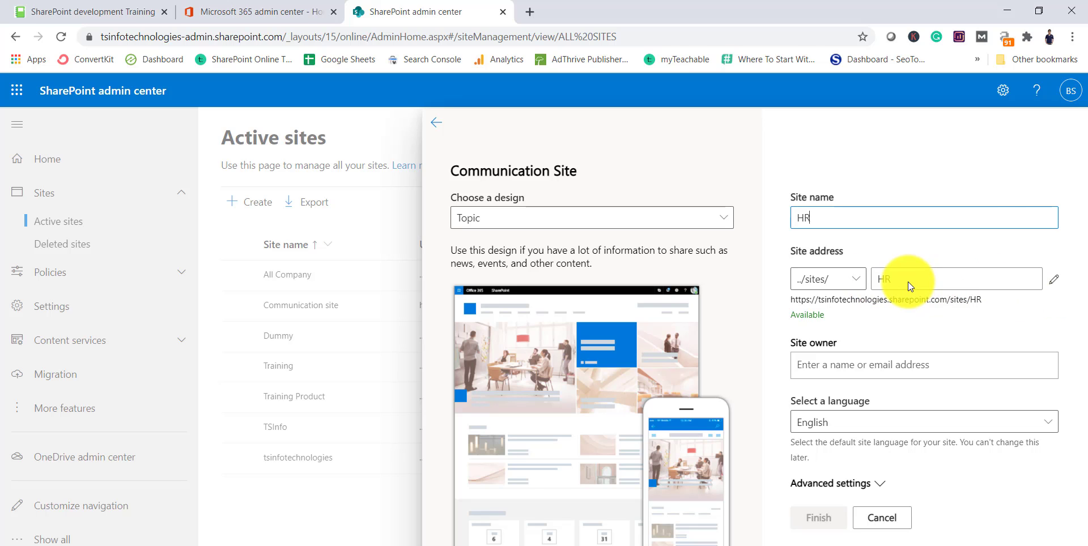
left_click(846, 366)
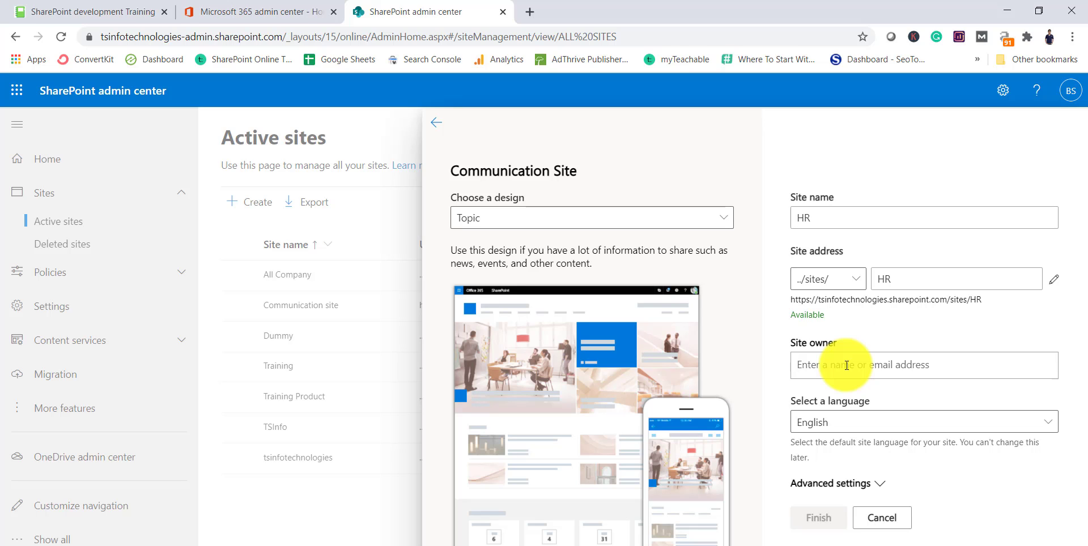
type("bija")
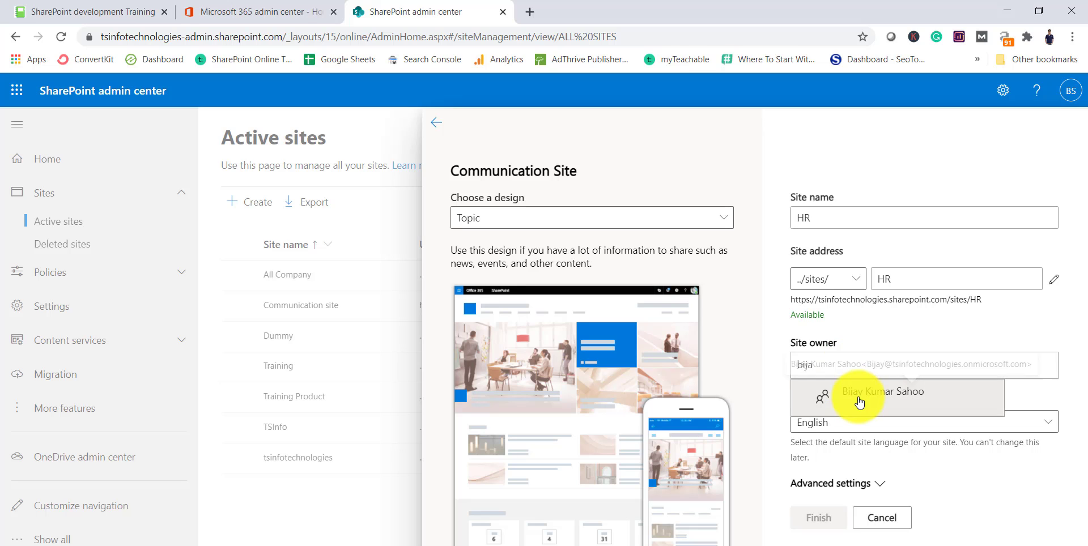
left_click(859, 402)
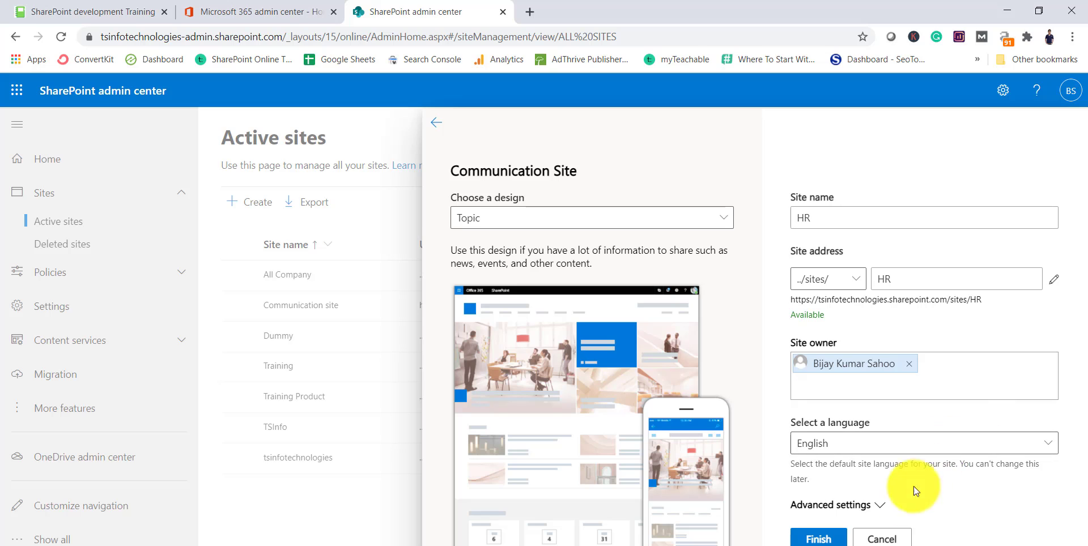
Review the advanced settings for time zone and description, then create the HR communication site with the default values
left_click(882, 506)
scroll(943, 441, "down", 2)
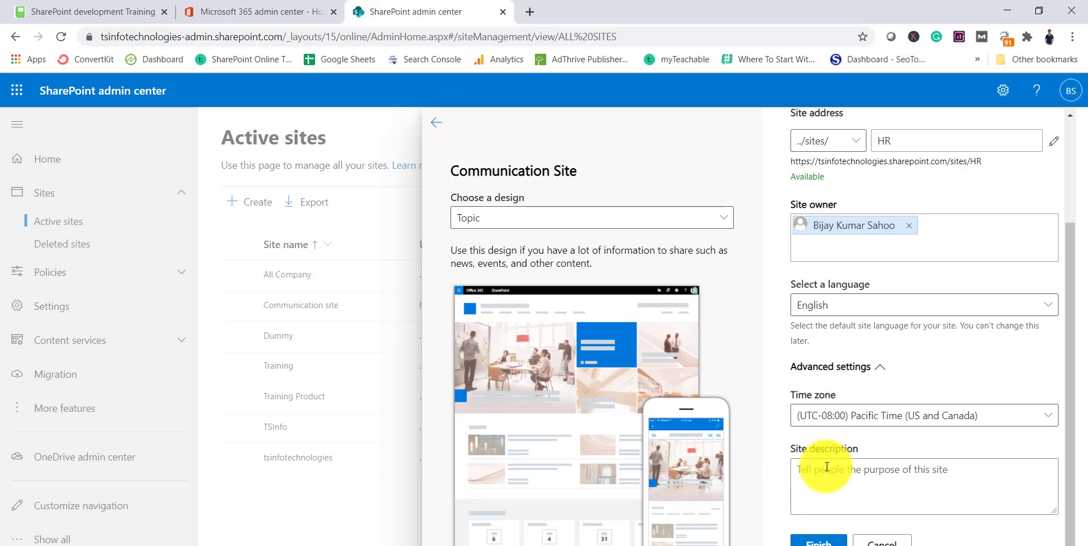
scroll(834, 431, "up", 1)
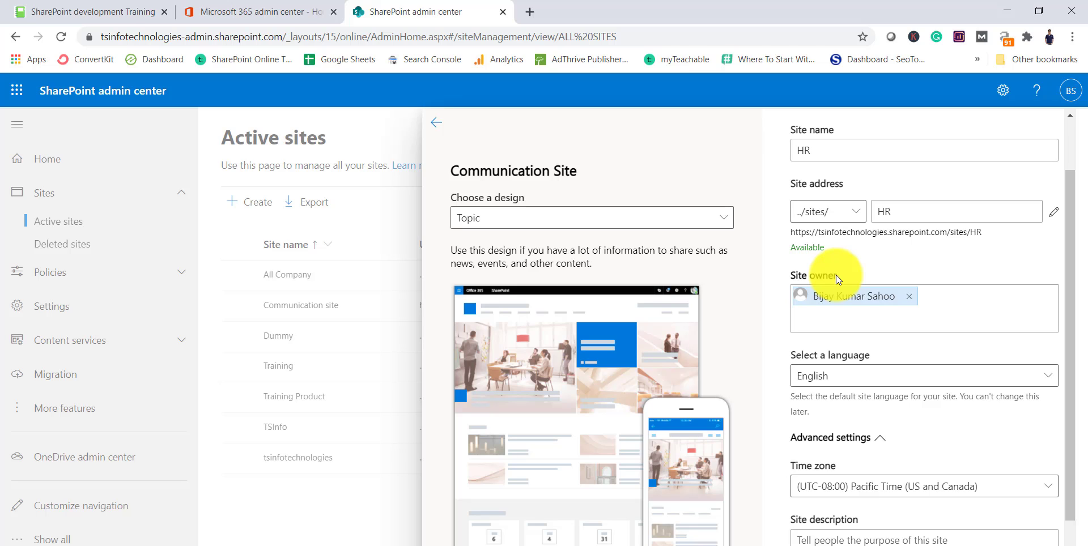
scroll(952, 358, "down", 2)
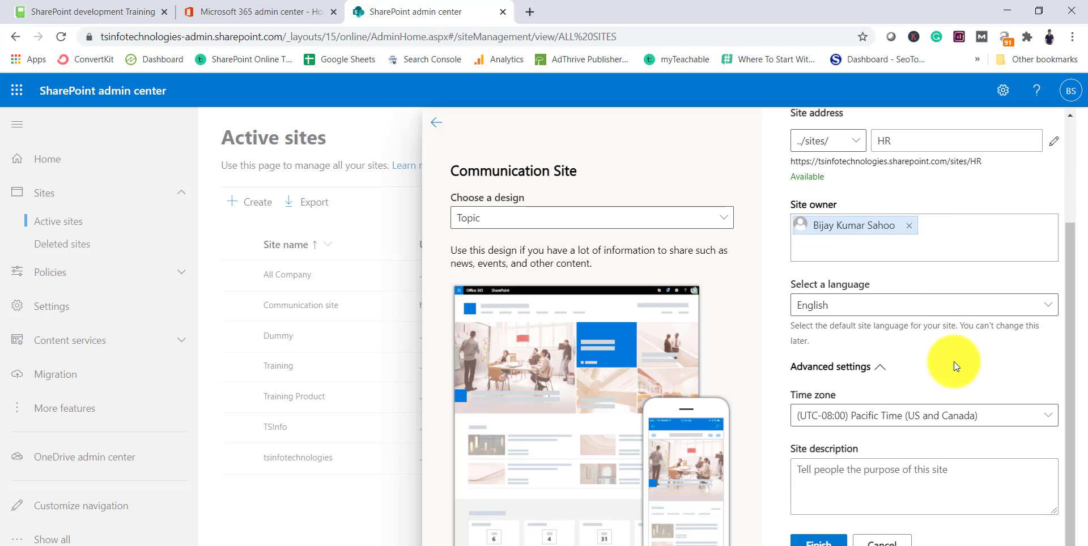
left_click(824, 543)
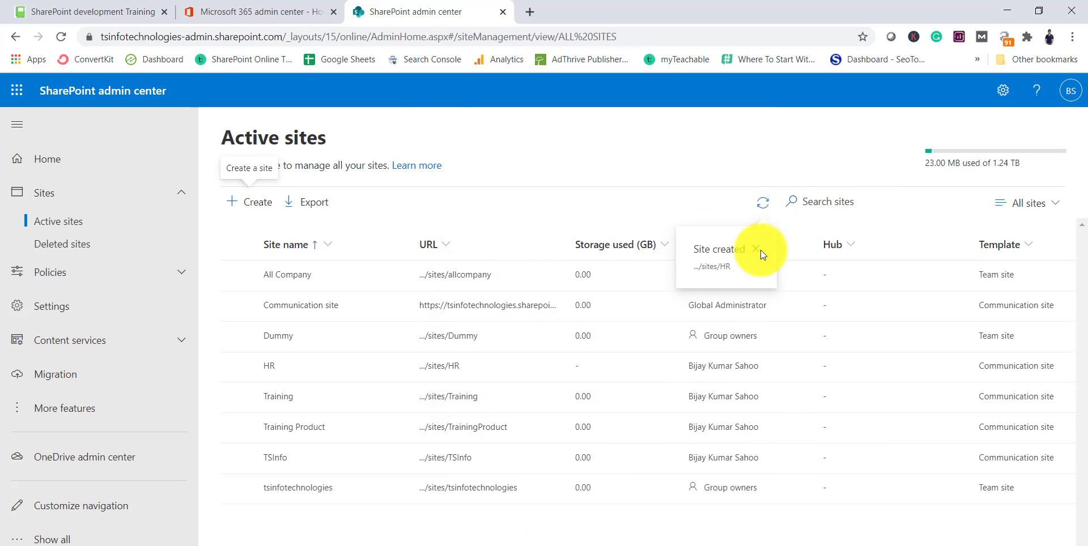
Open the new HR site from its entry in the active sites list and look through its home page sections
left_click(441, 366)
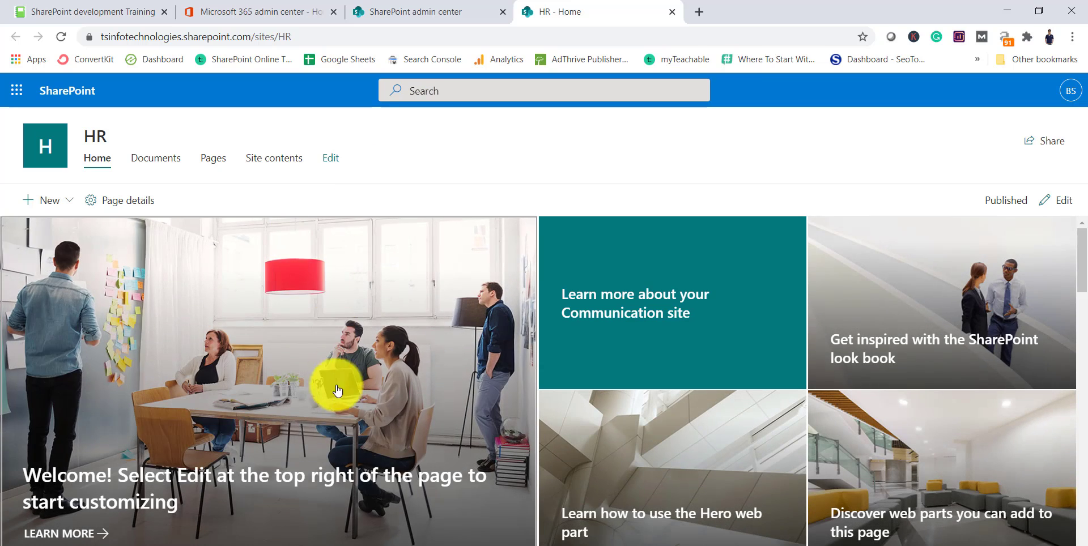
scroll(339, 400, "down", 3)
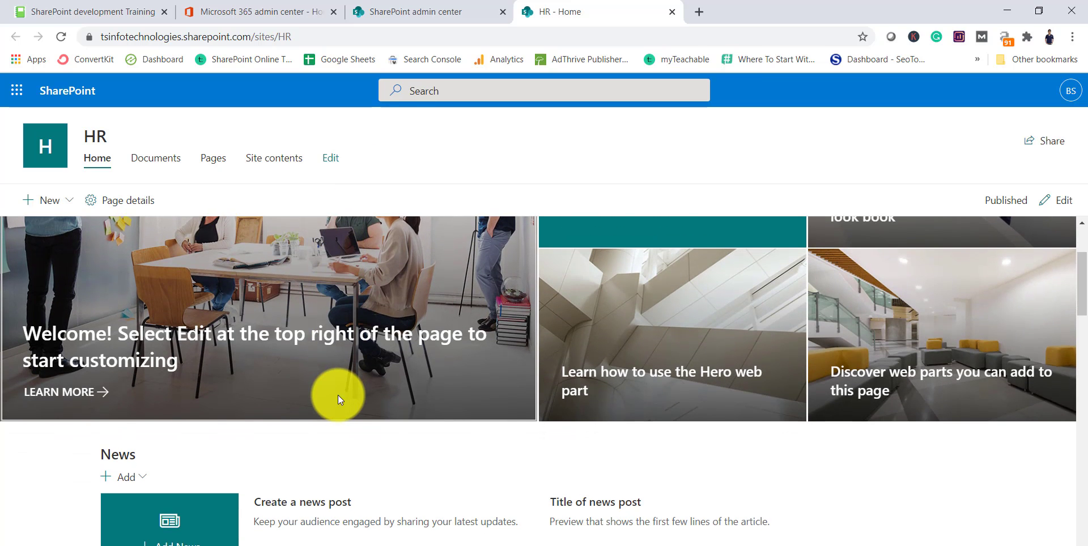
scroll(338, 395, "down", 15)
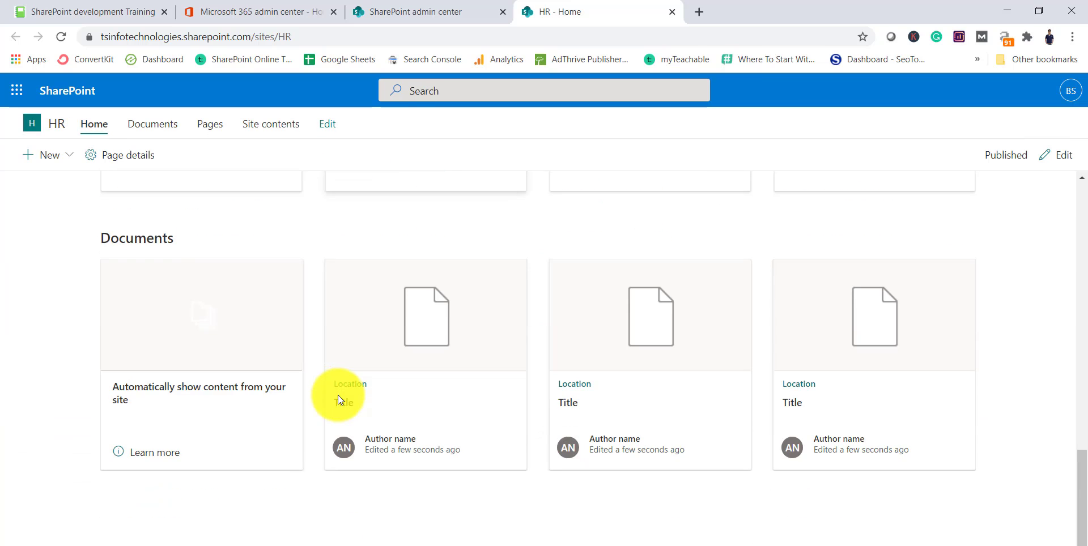
scroll(337, 396, "up", 5)
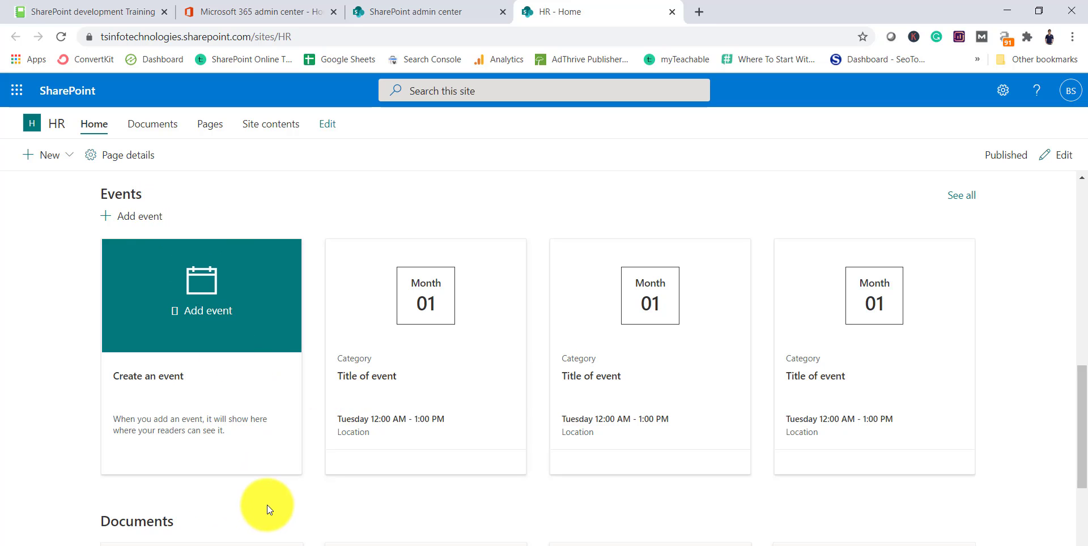
scroll(267, 505, "up", 10)
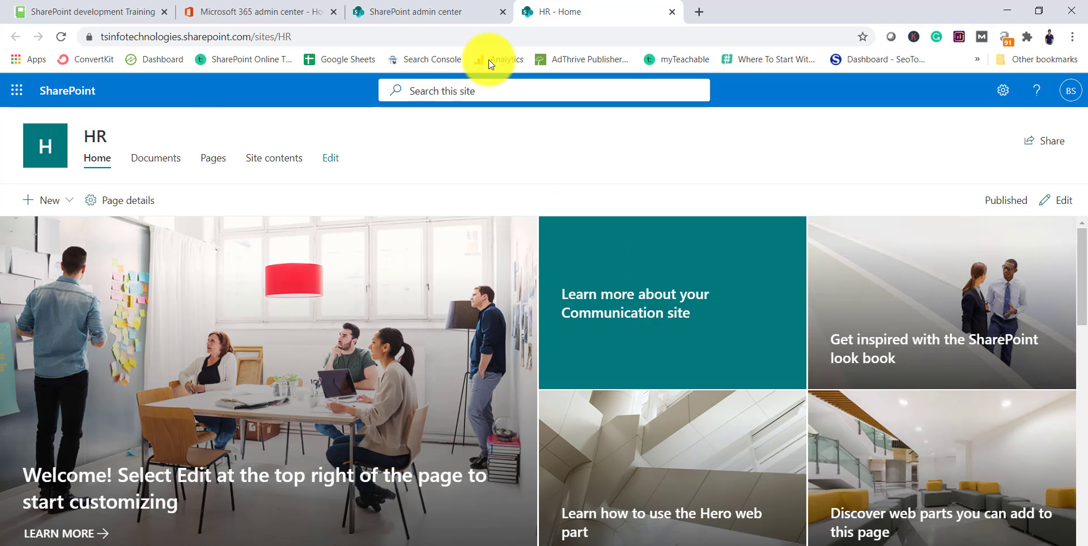
Return to the active sites list, close the HR site's details, and start creating a new site of the Team site type
left_click(458, 11)
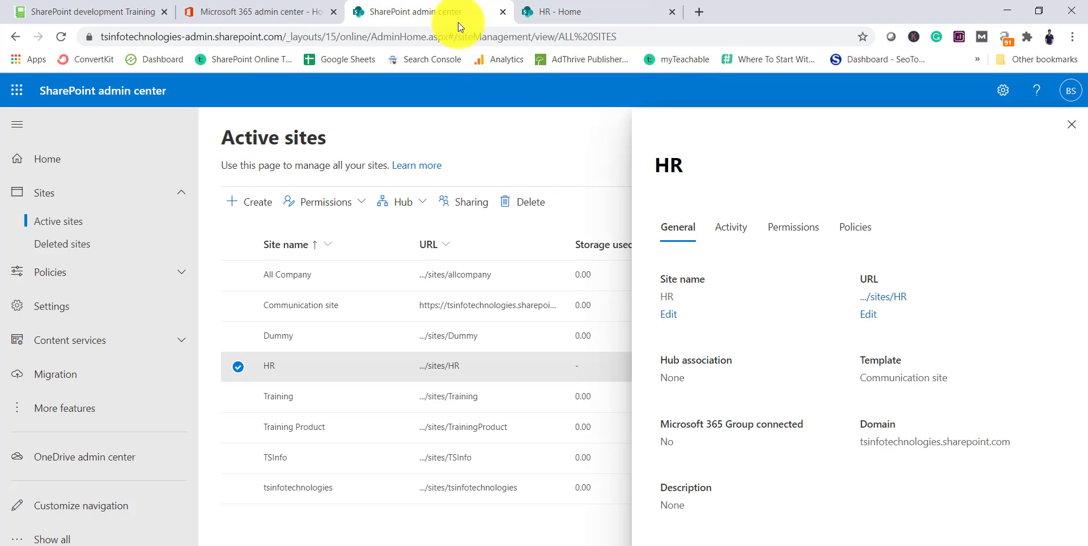
left_click(1072, 124)
left_click(252, 202)
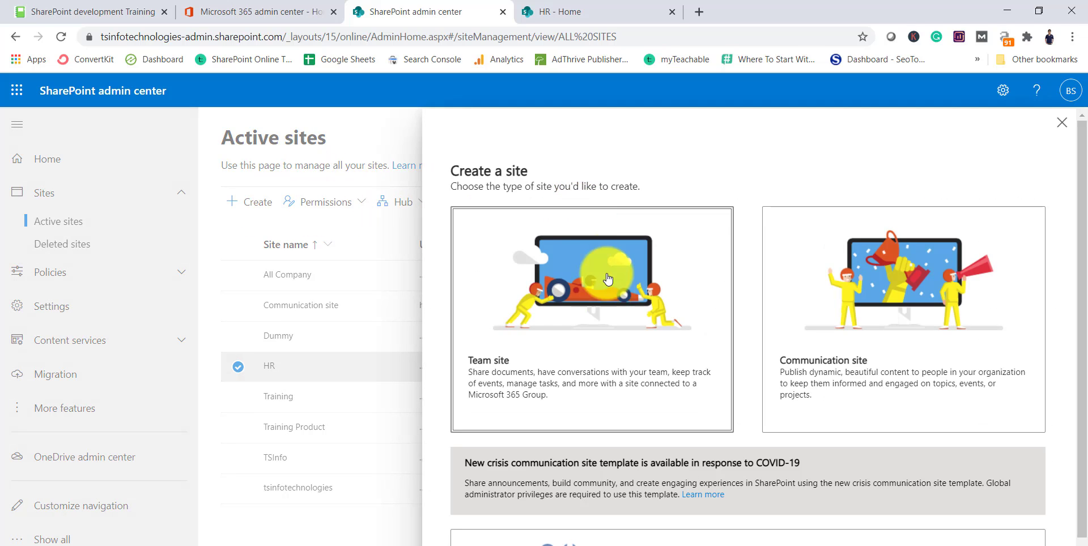
left_click(599, 306)
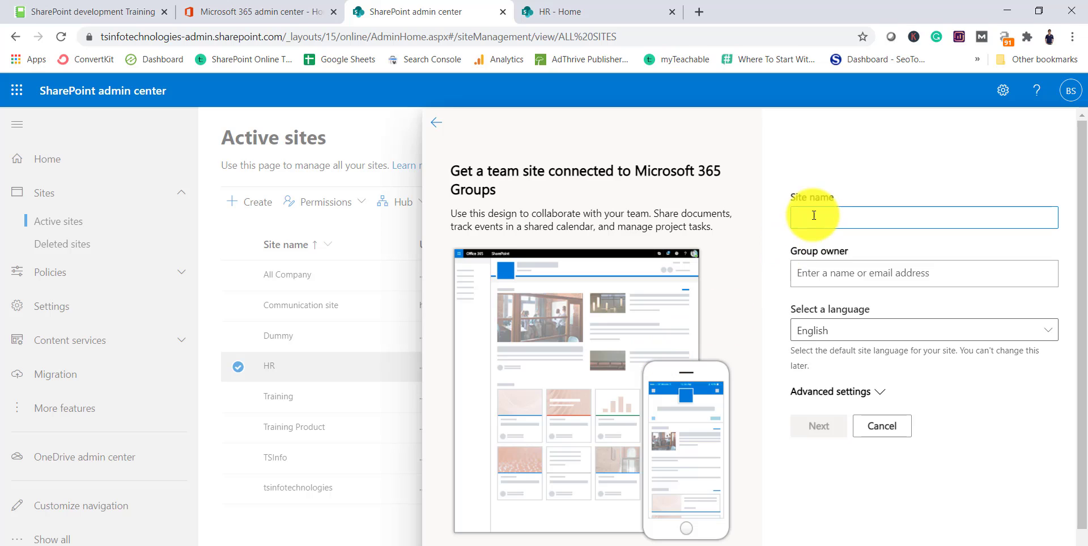
Name the team site TechTeam and assign the administrator's account as group owner
type("Tech")
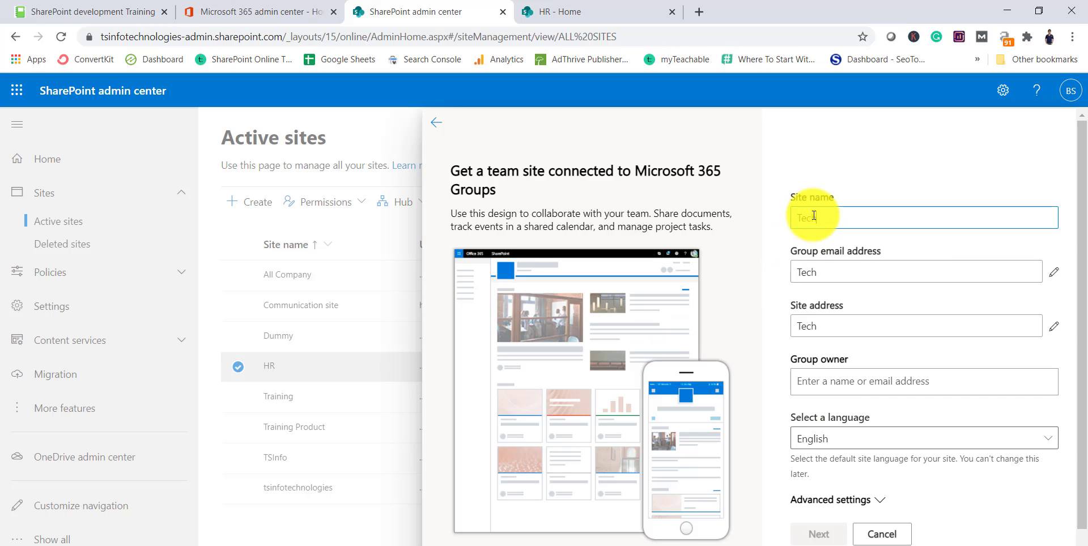
type("Team")
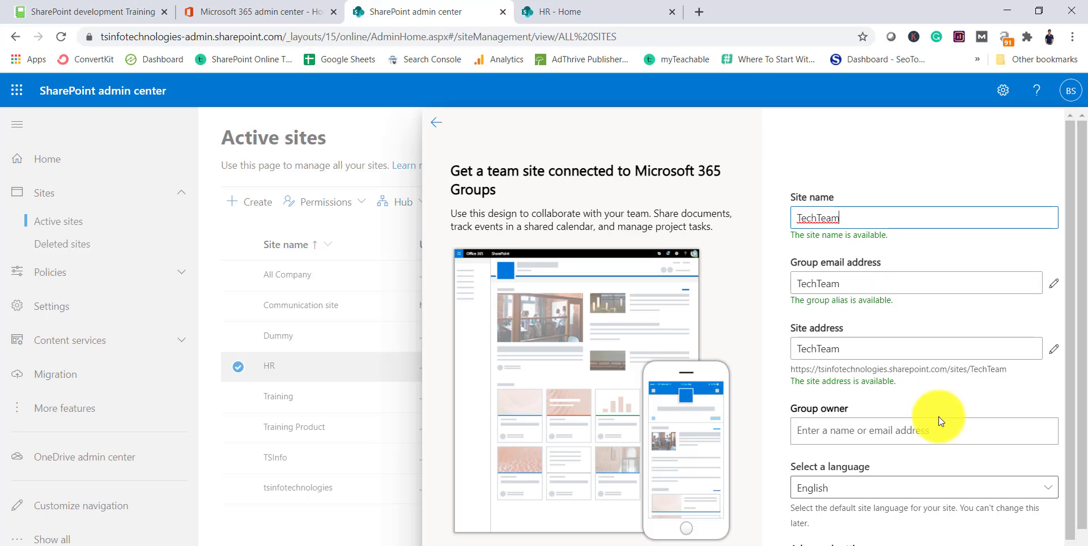
scroll(939, 417, "down", 1)
left_click(862, 397)
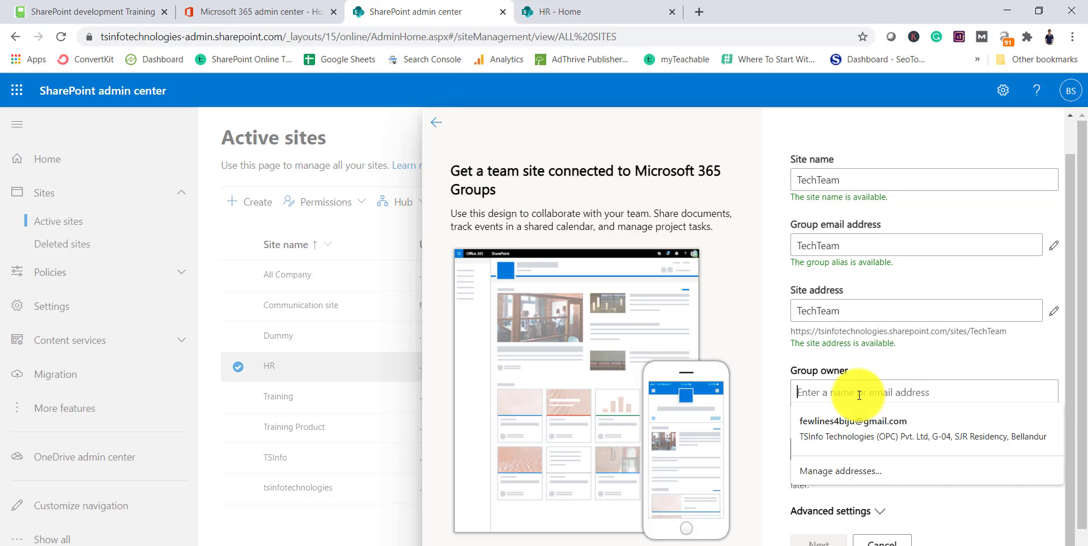
type("bi")
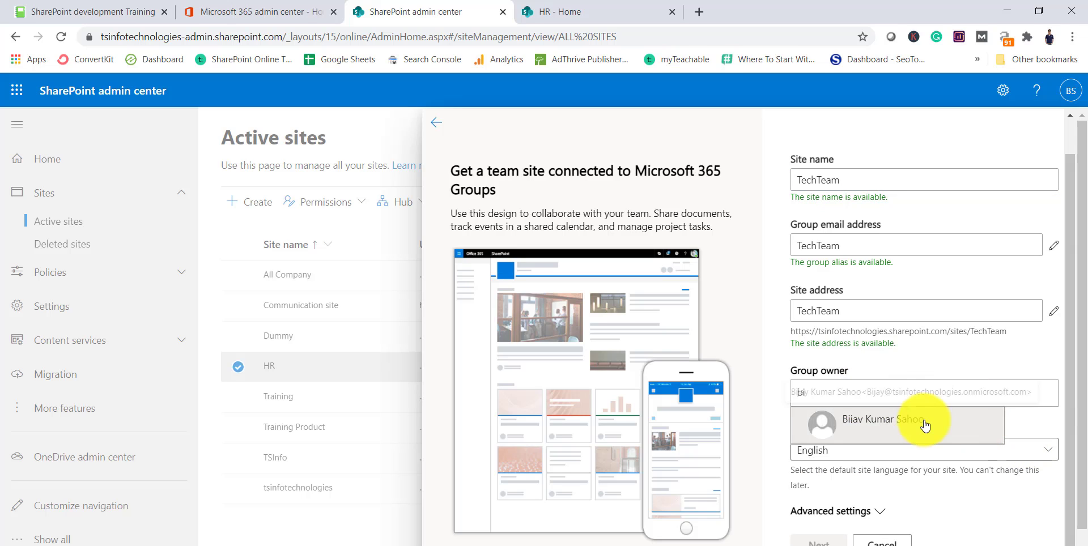
left_click(958, 432)
Review the advanced settings, keep the privacy as Private - only members can access this site, and create the team site without additional owners or members
scroll(961, 433, "down", 1)
left_click(881, 513)
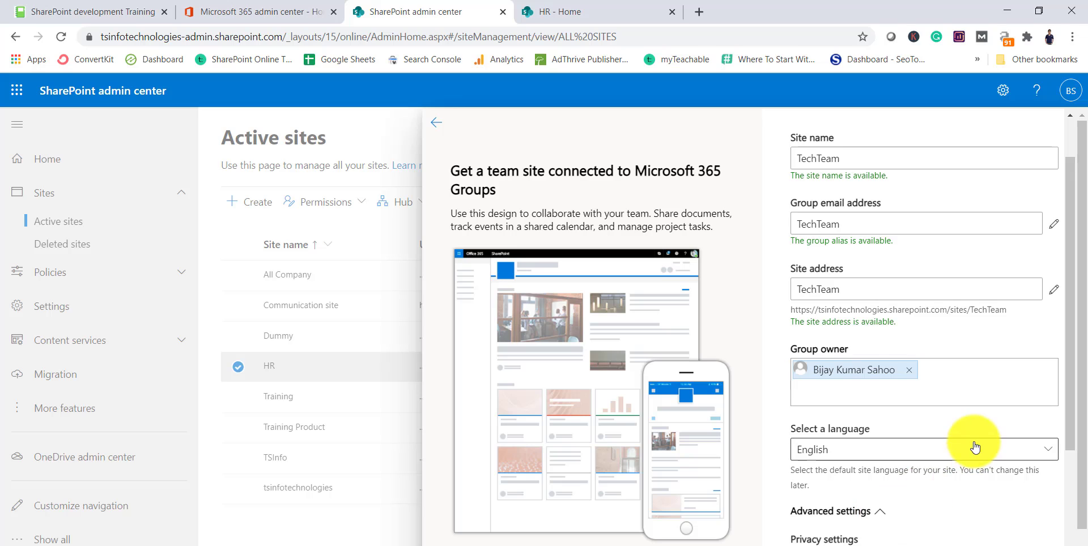
scroll(971, 445, "down", 3)
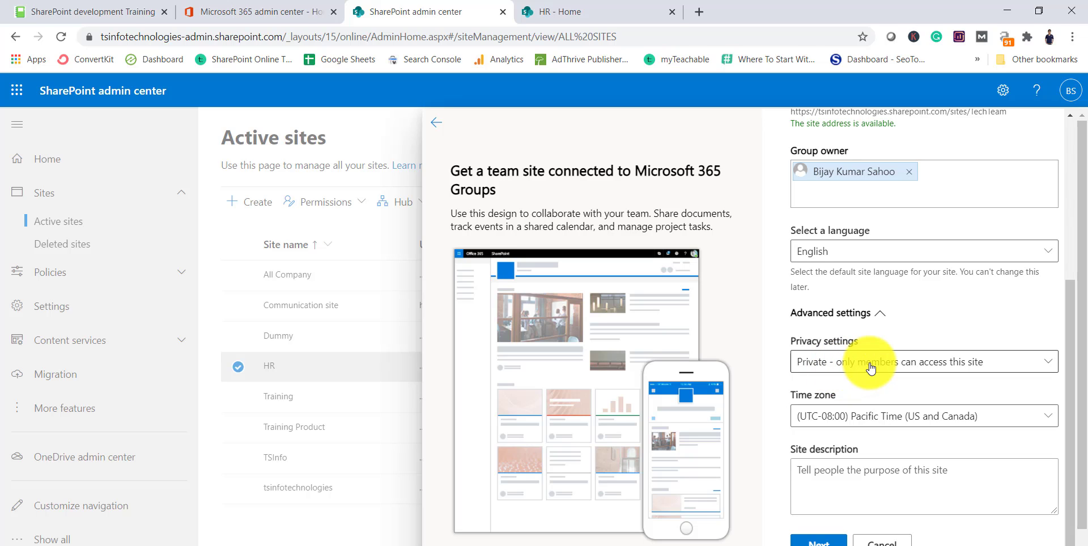
left_click(906, 368)
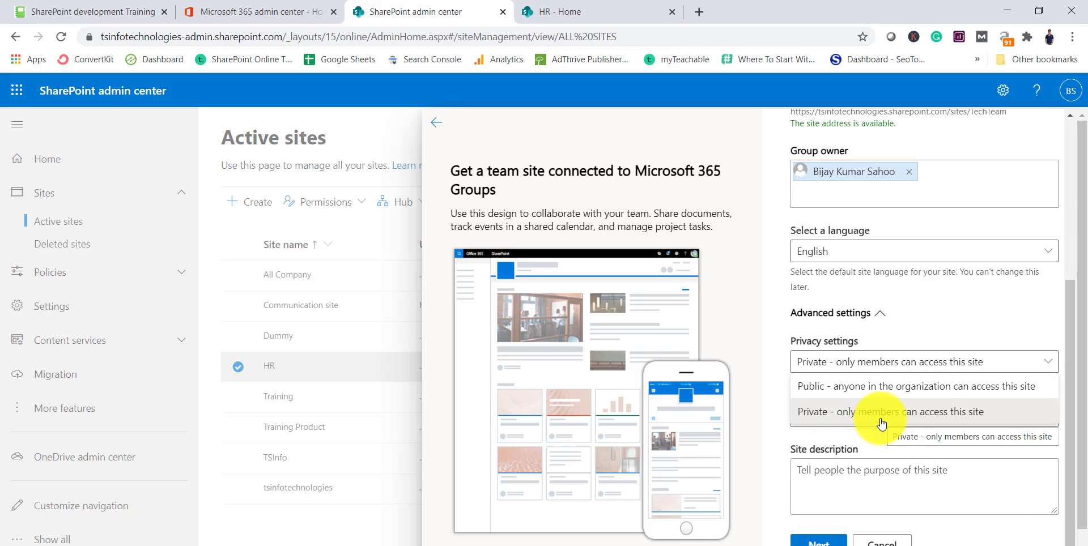
left_click(879, 315)
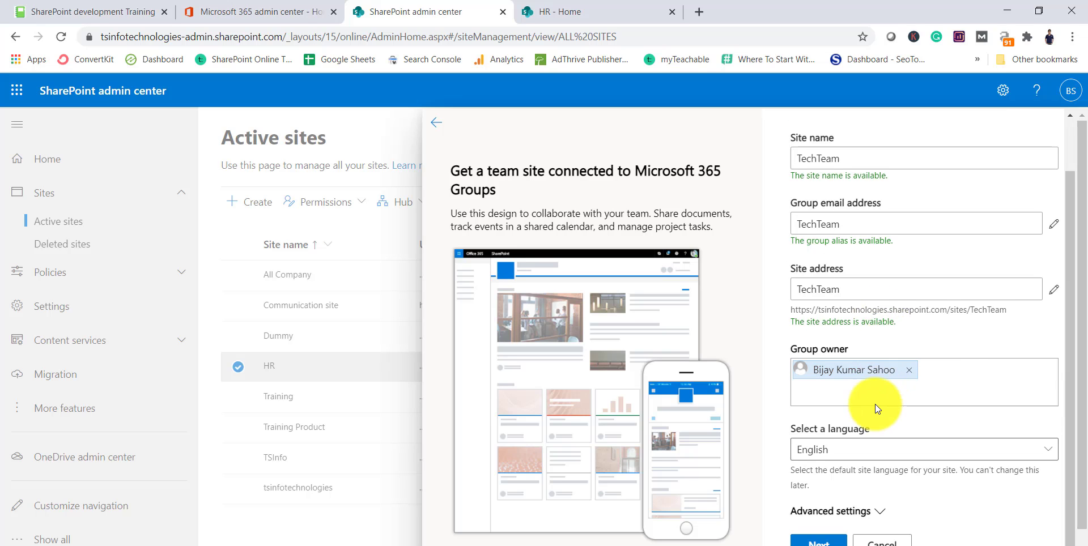
left_click(883, 457)
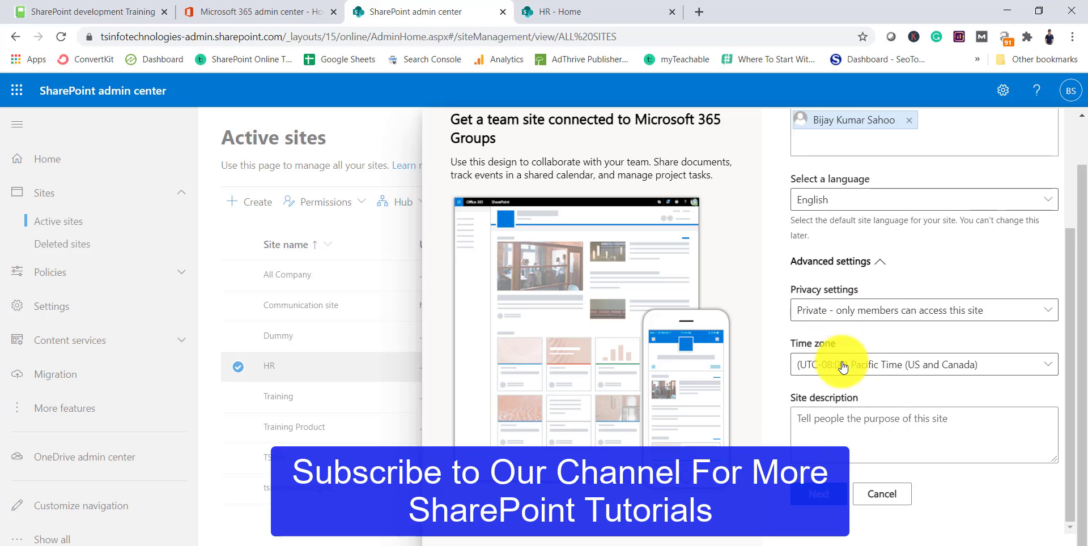
left_click(826, 501)
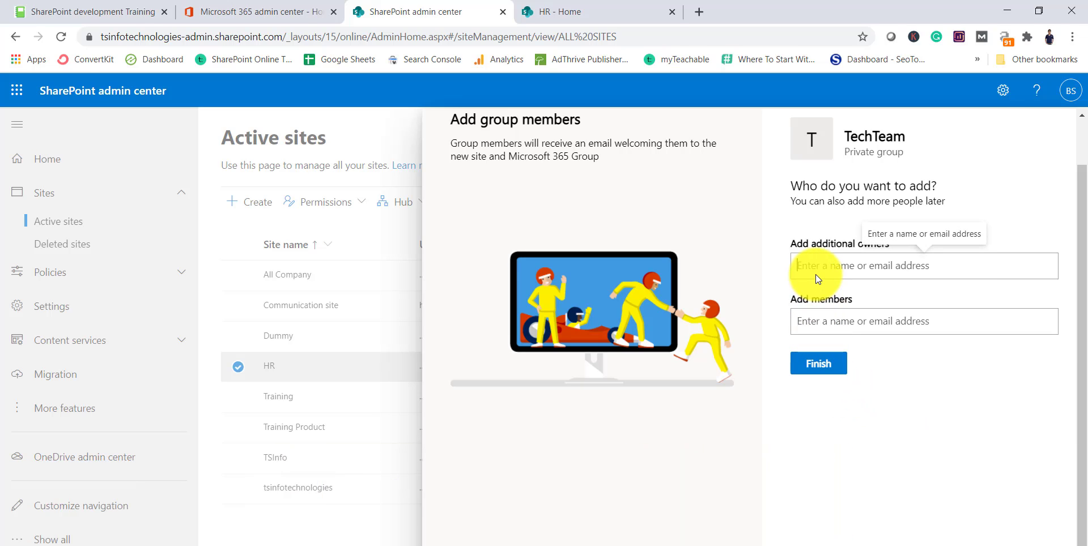
left_click(805, 367)
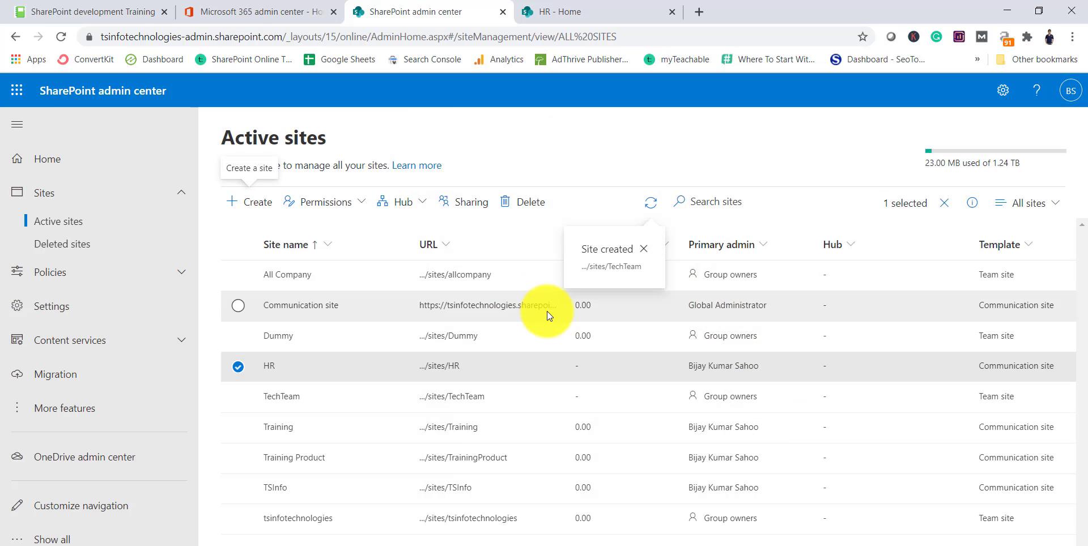
Open the new TechTeam site from the active sites list and compare its home page layout with the HR communication site's
left_click(454, 398)
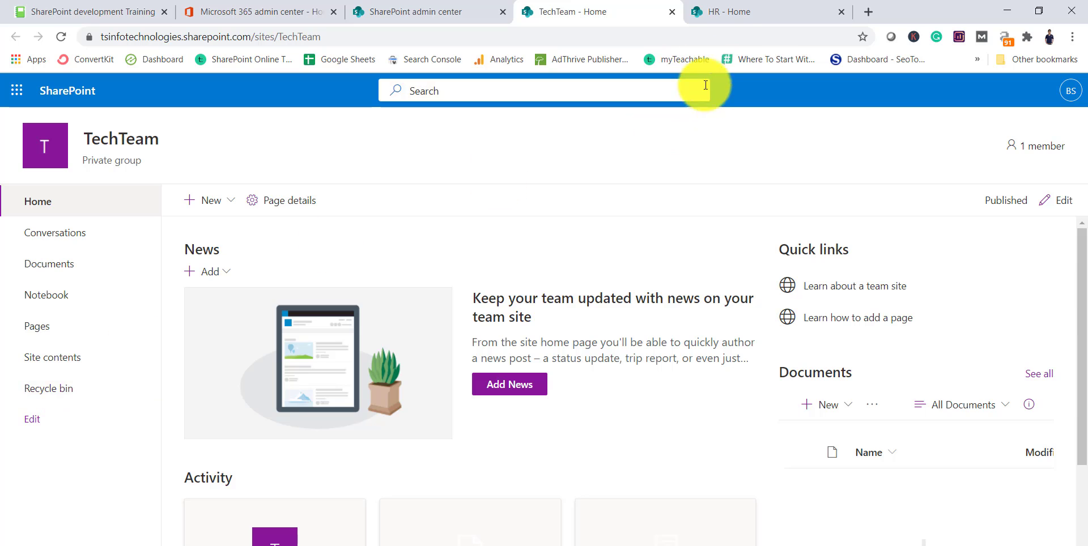
left_click(729, 17)
scroll(85, 393, "down", 5)
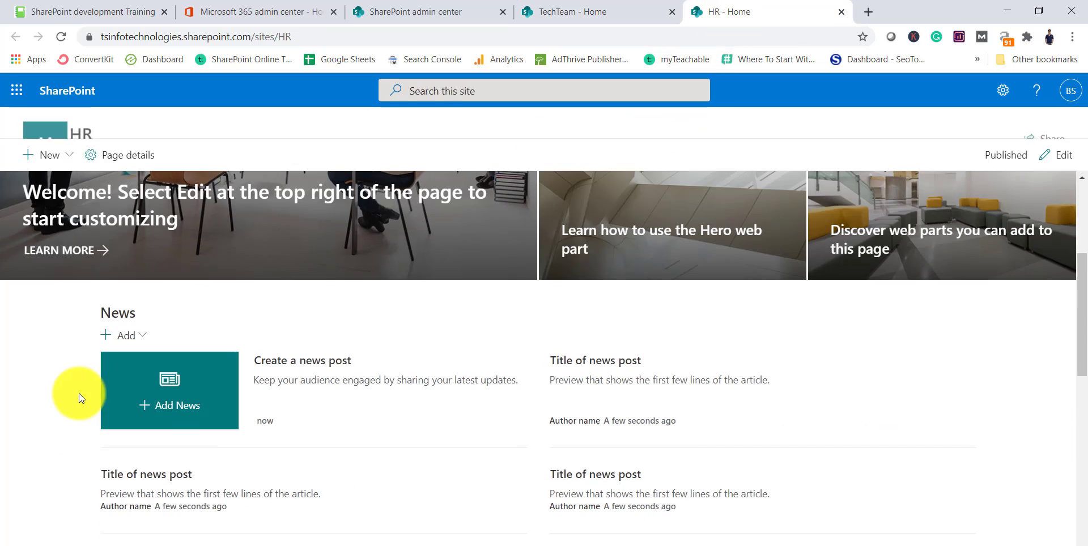
left_click(539, 17)
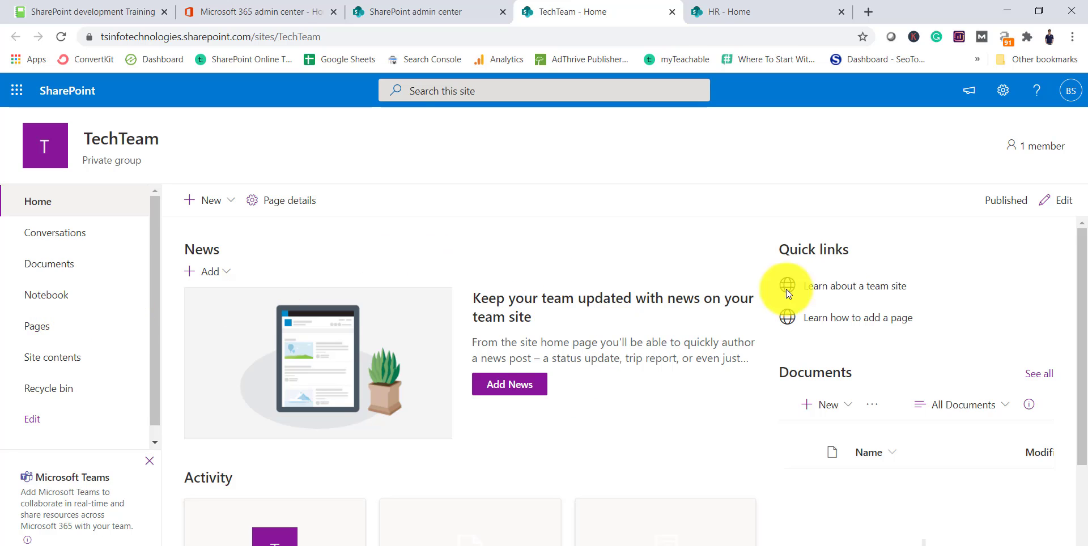
scroll(878, 353, "down", 3)
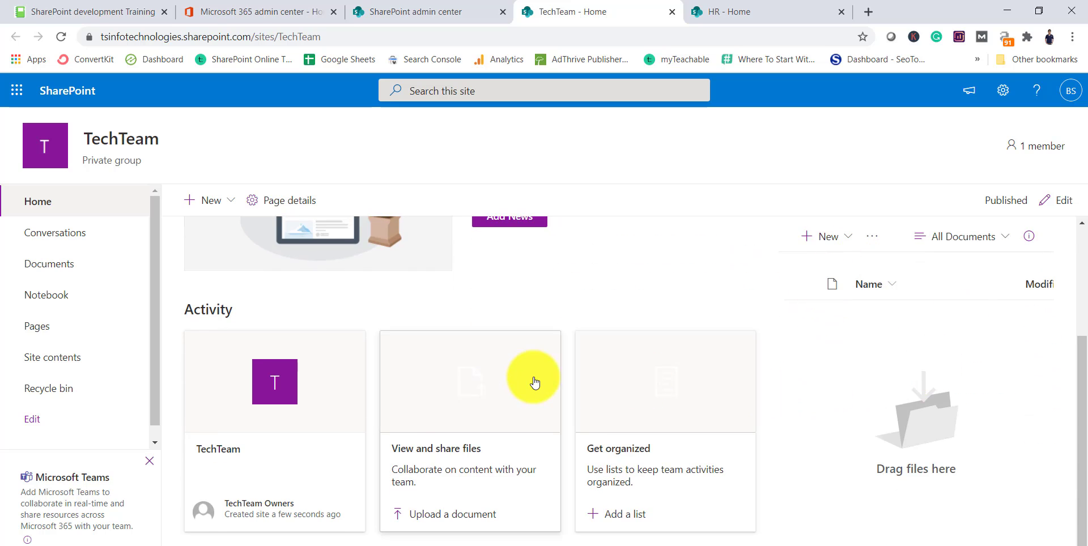
scroll(538, 383, "up", 3)
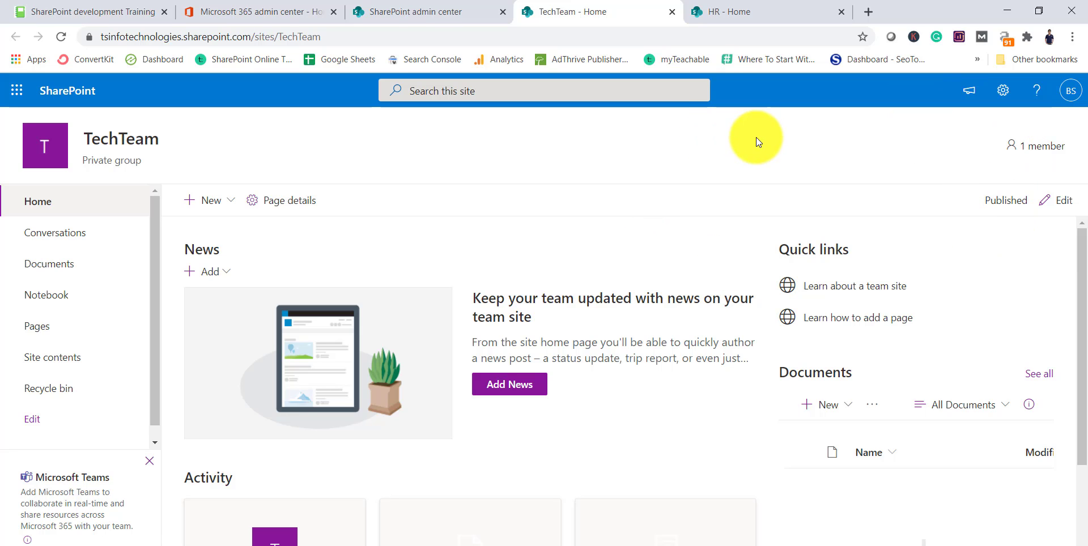
key("alt+Tab")
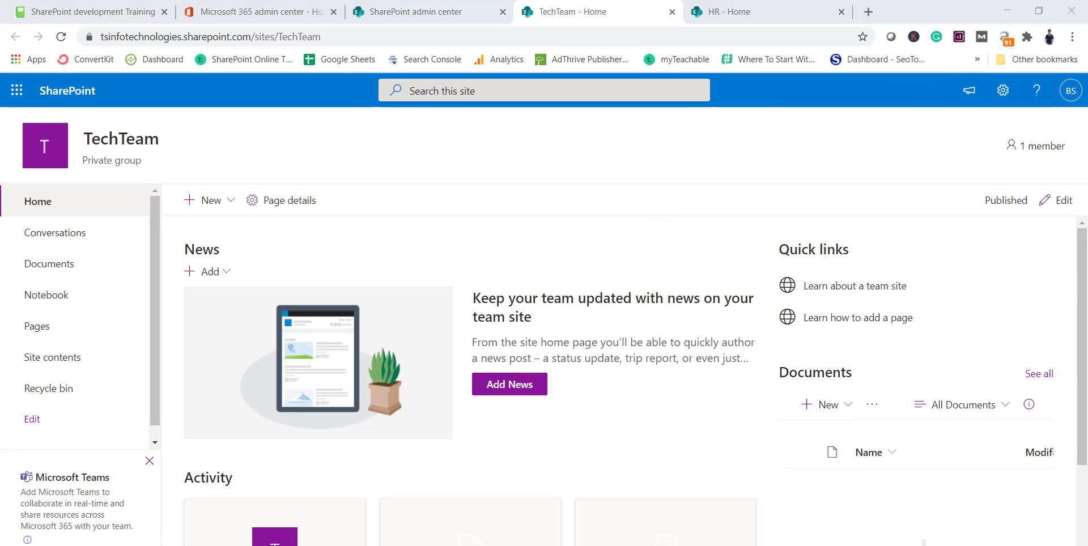
left_click(672, 405)
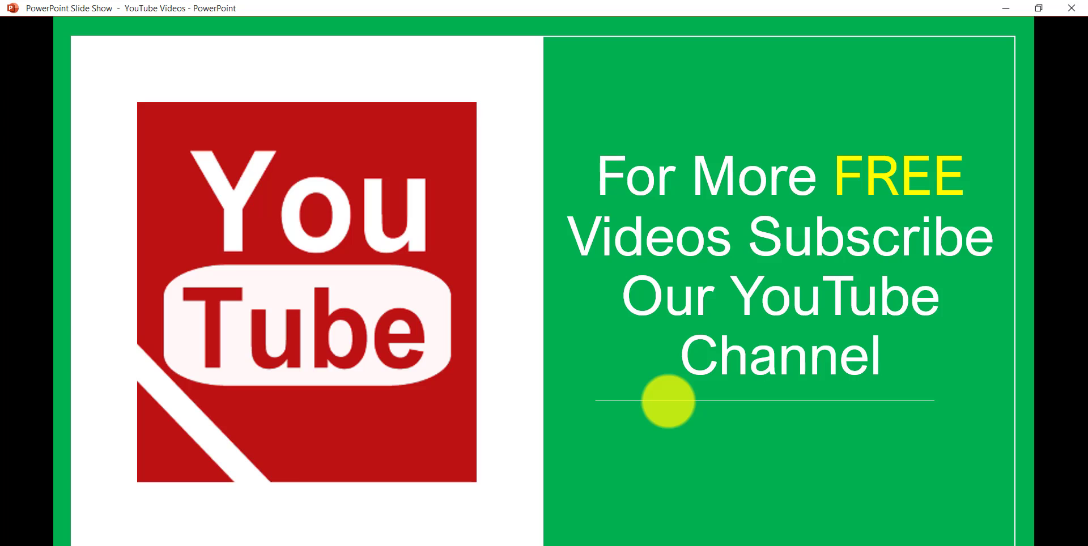